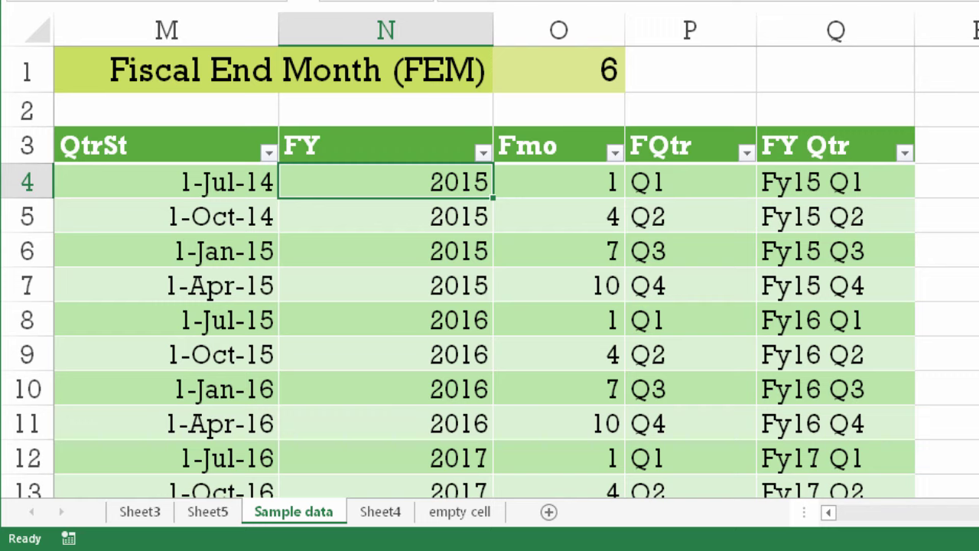
Inspect the fiscal end month cell O1, the first quarter start date in M4 and the QtrSt formula in M5
click(590, 84)
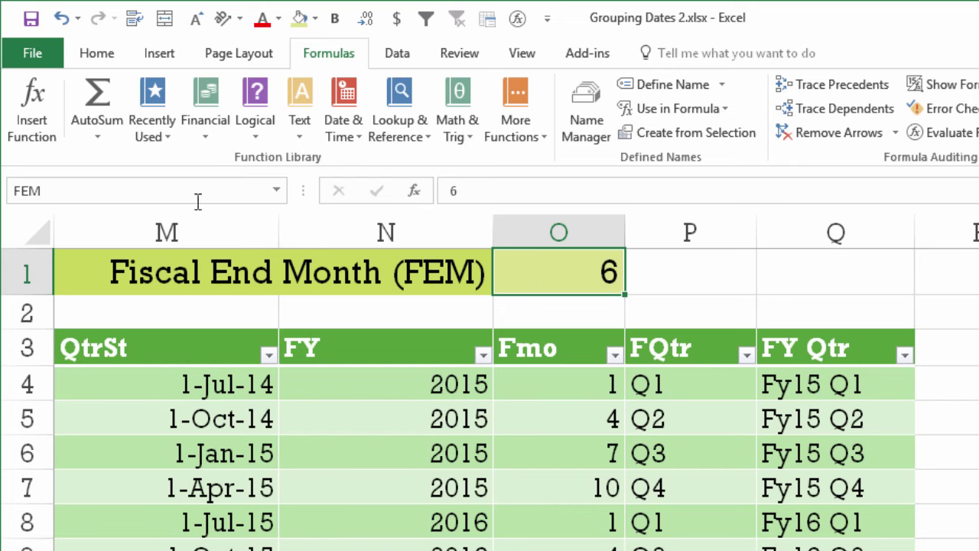
click(237, 396)
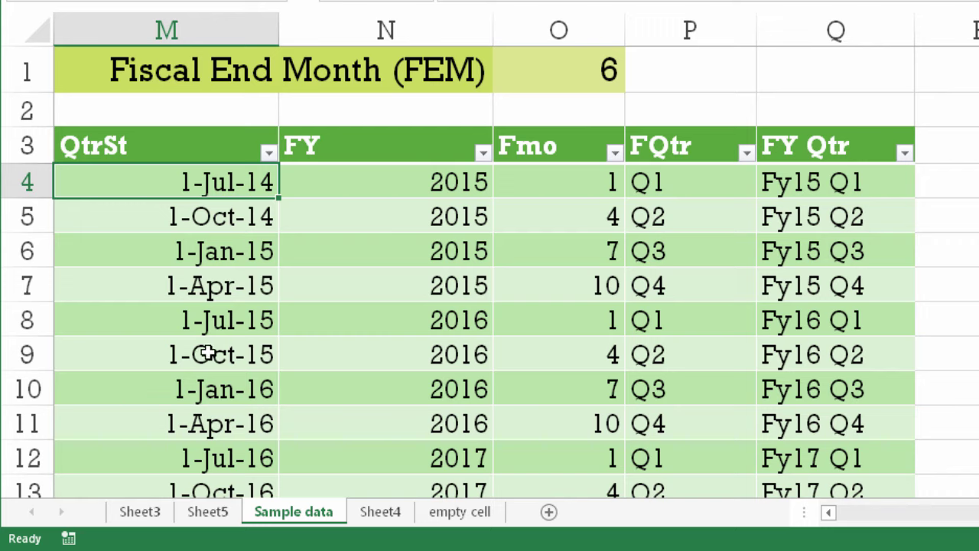
click(207, 221)
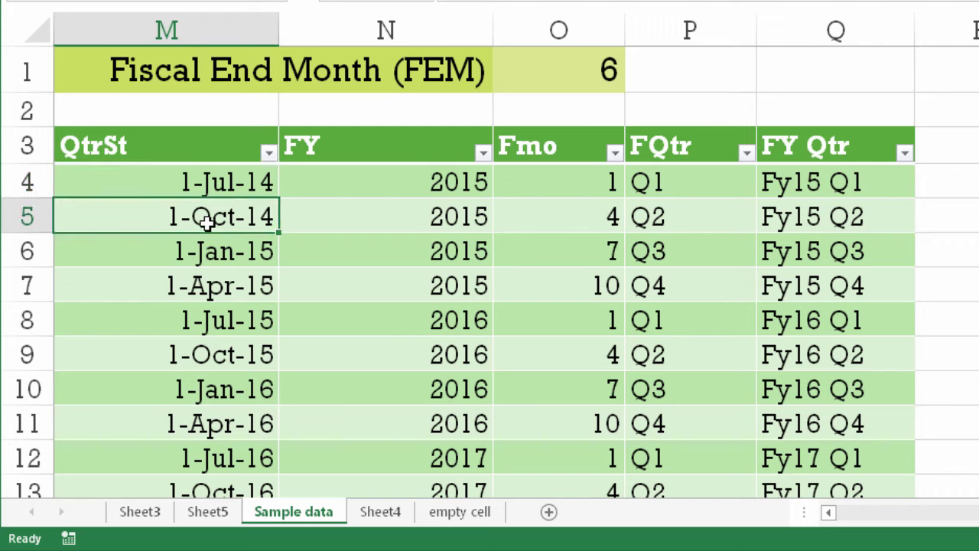
key(F2)
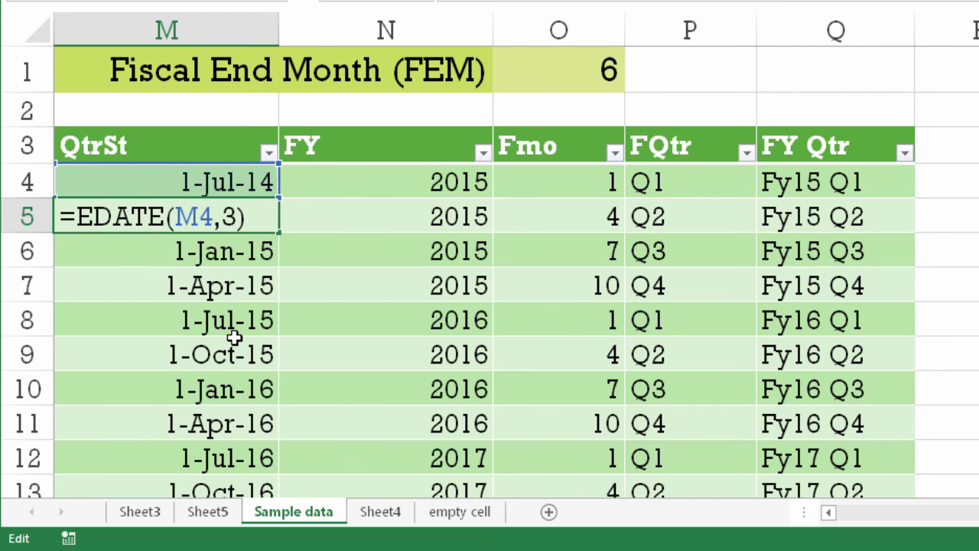
Examine the FY formula in N4 that derives the fiscal year from the quarter start date and FEM
click(404, 183)
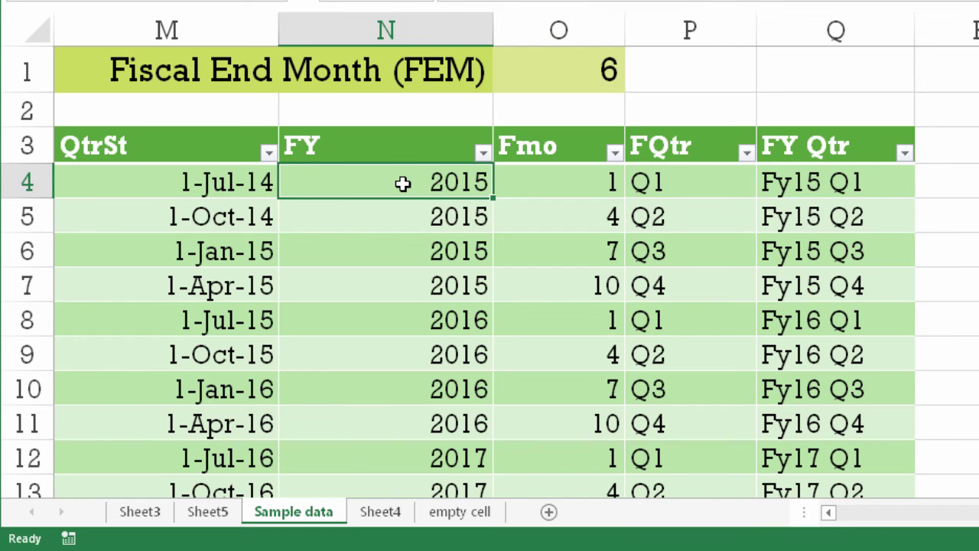
key(F2)
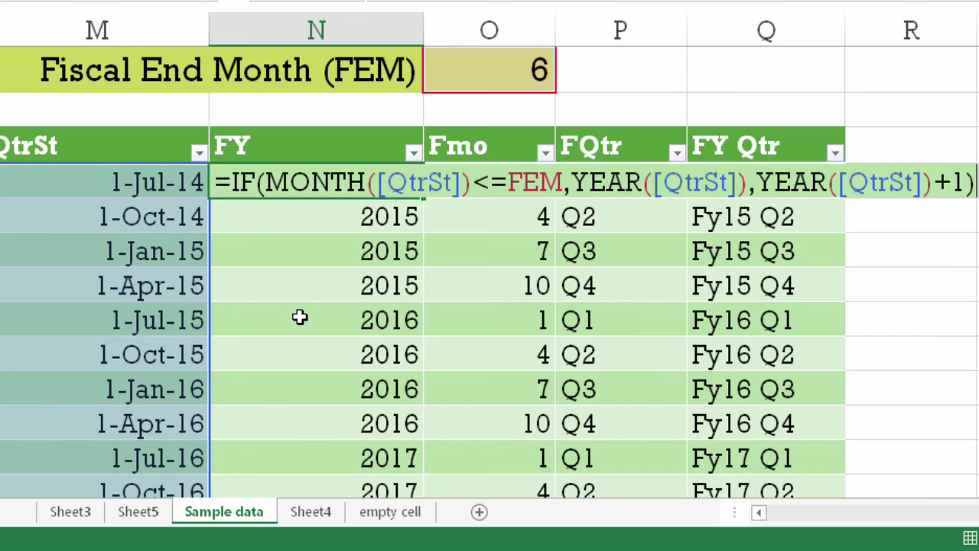
key(ctrl+Return)
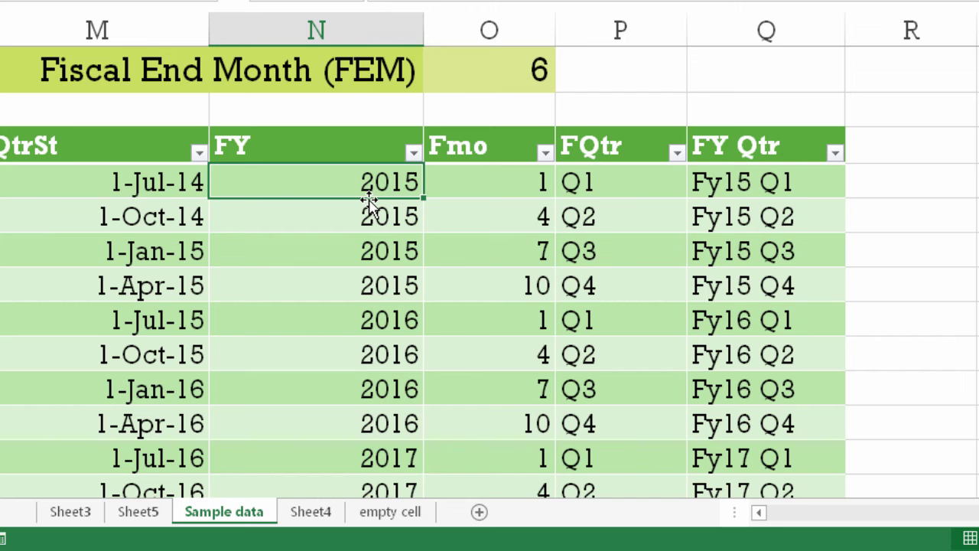
Examine the Fmo formula in O4 that derives the fiscal month from the quarter start date
click(476, 187)
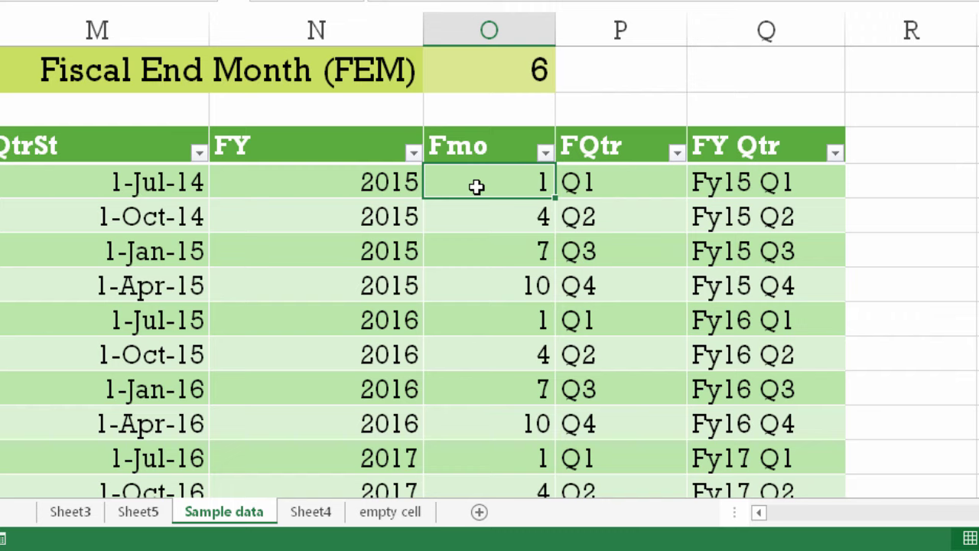
key(F2)
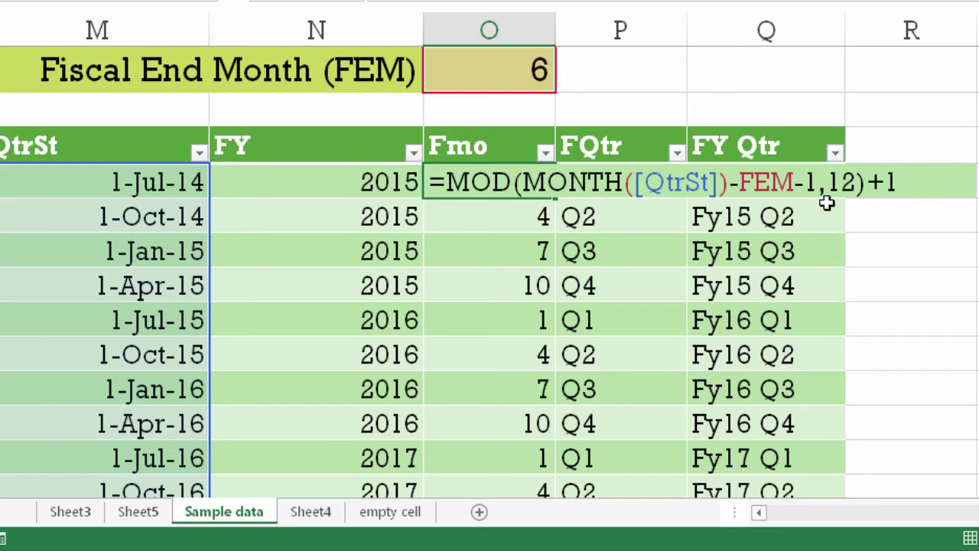
key(Return)
Evaluate the Fmo formula in O4 step by step through to its final result, and close the evaluation
click(524, 186)
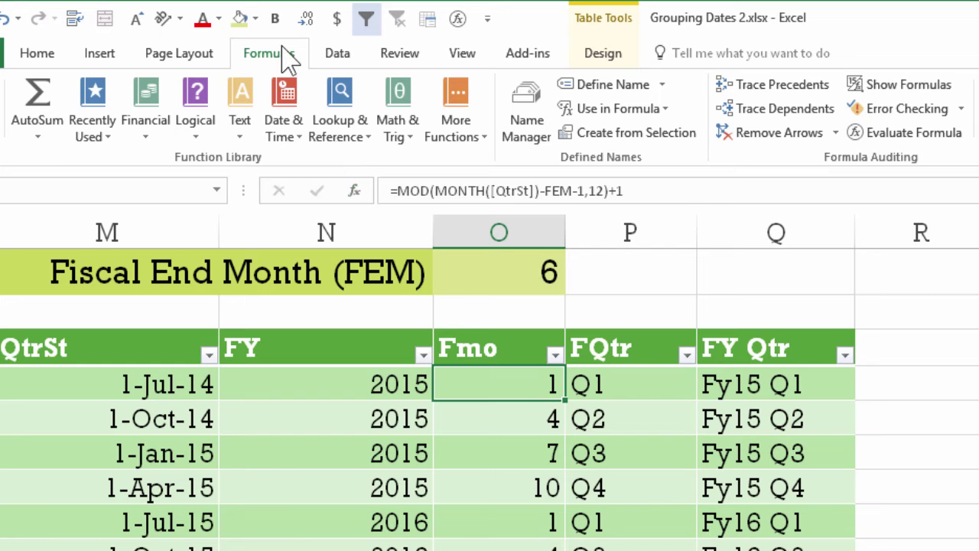
click(926, 135)
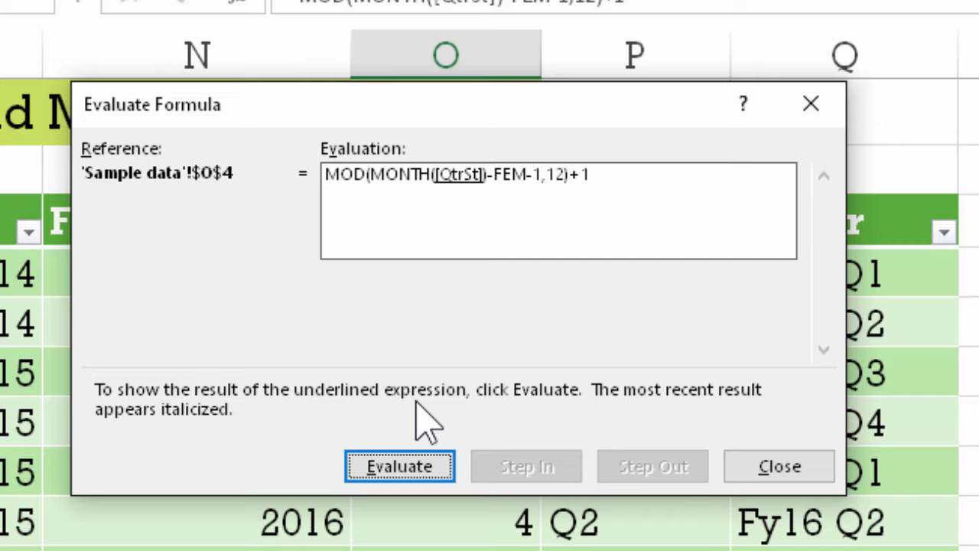
click(421, 468)
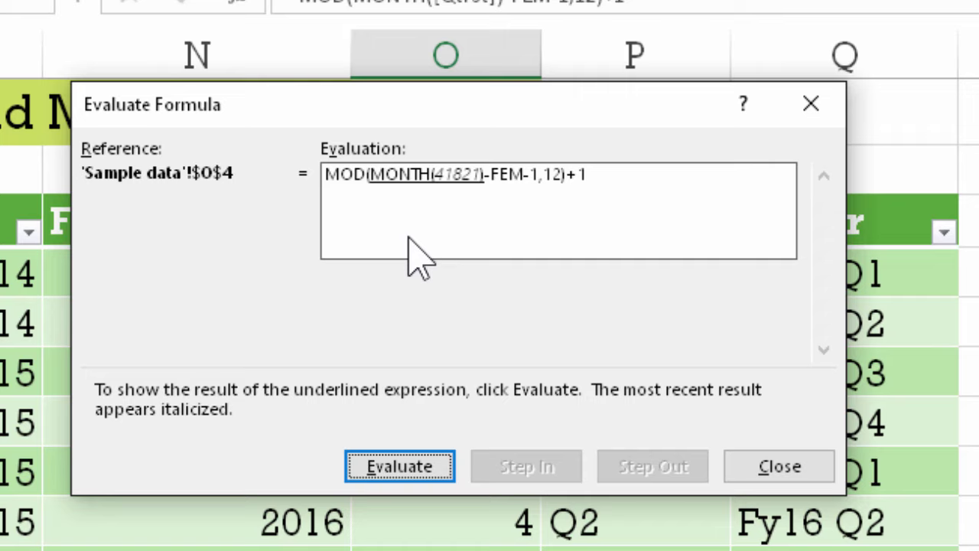
click(418, 467)
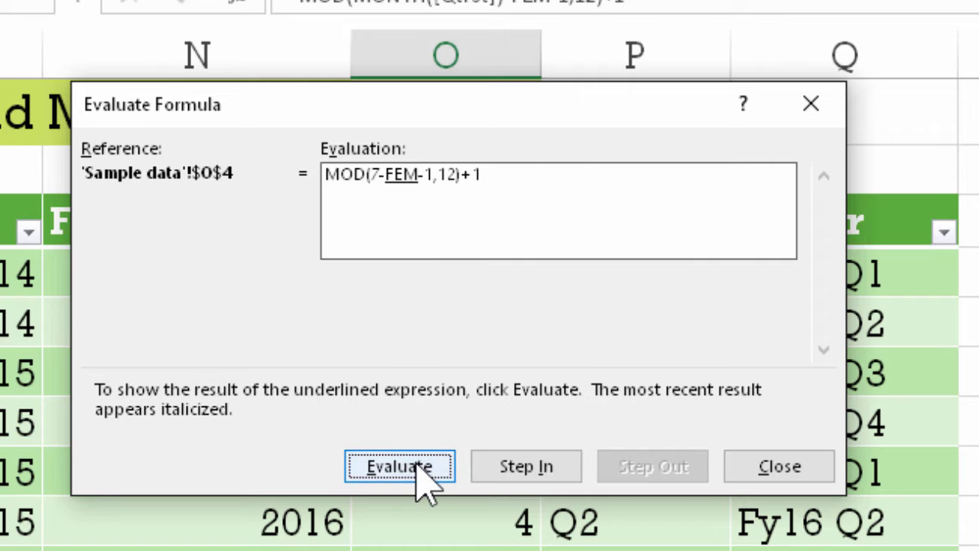
click(424, 471)
click(423, 468)
click(420, 469)
click(420, 468)
click(423, 468)
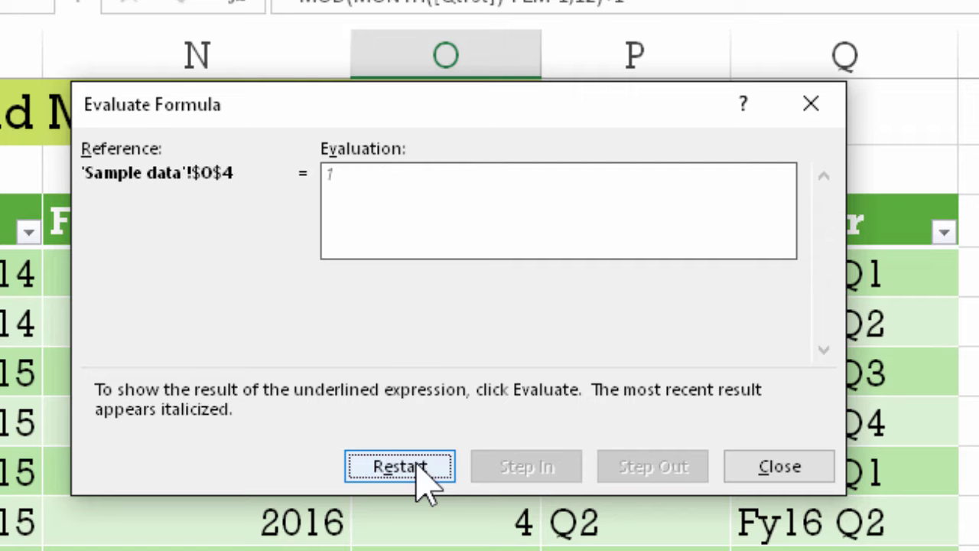
click(781, 467)
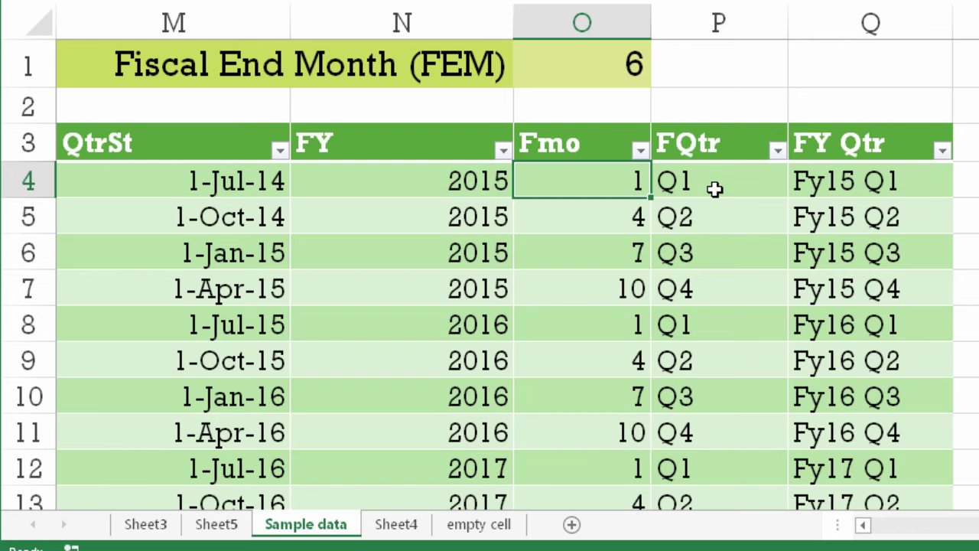
Examine the FQtr formula in P4 and the FY Qtr formula in Q4 without changing them
double_click(715, 189)
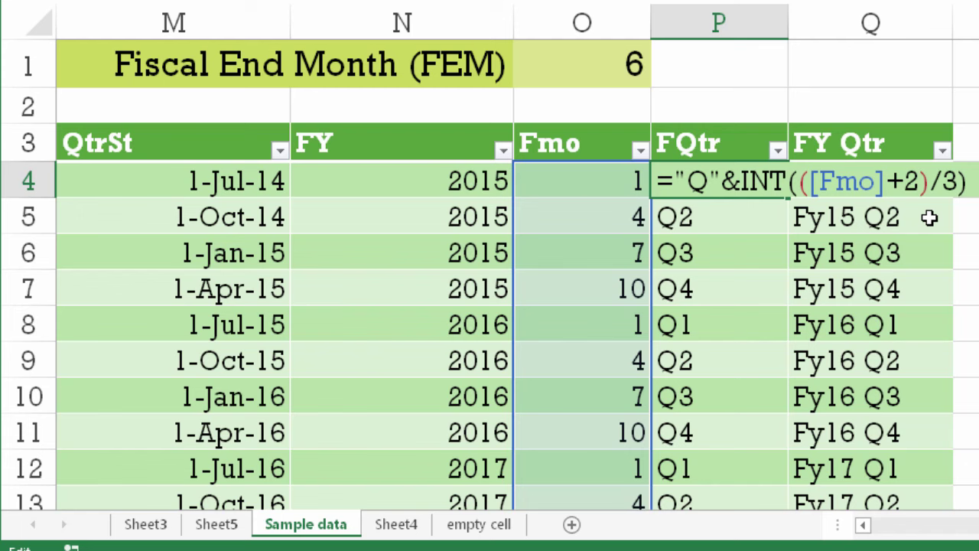
key(Return)
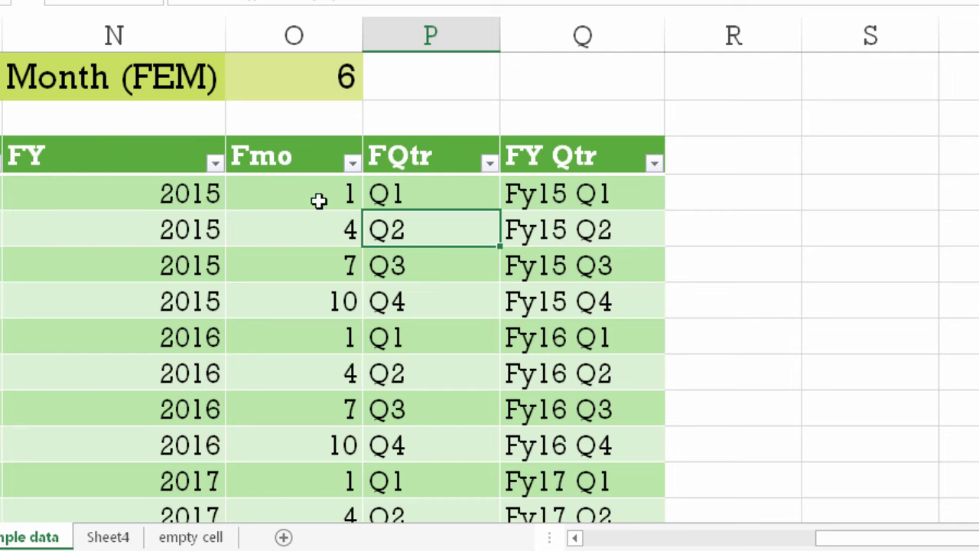
click(587, 197)
key(F2)
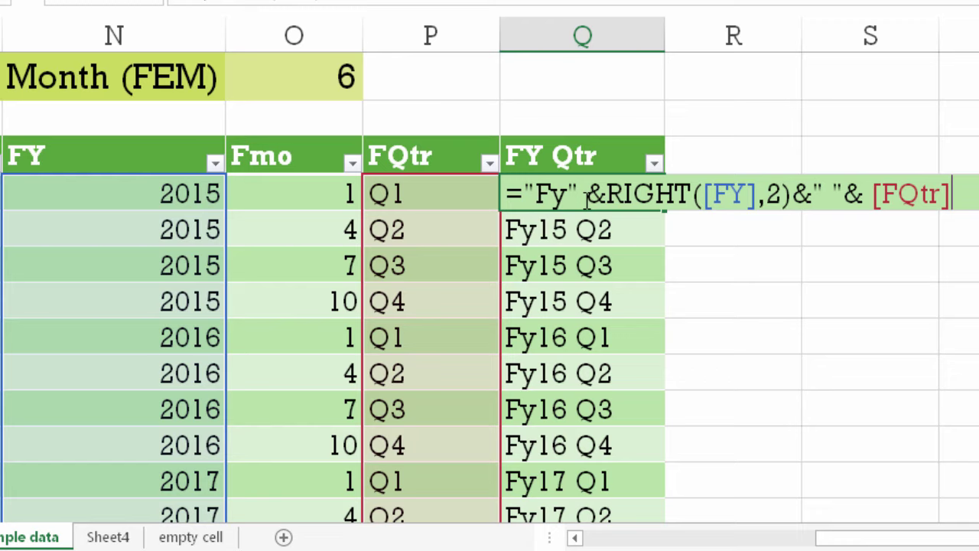
click(616, 257)
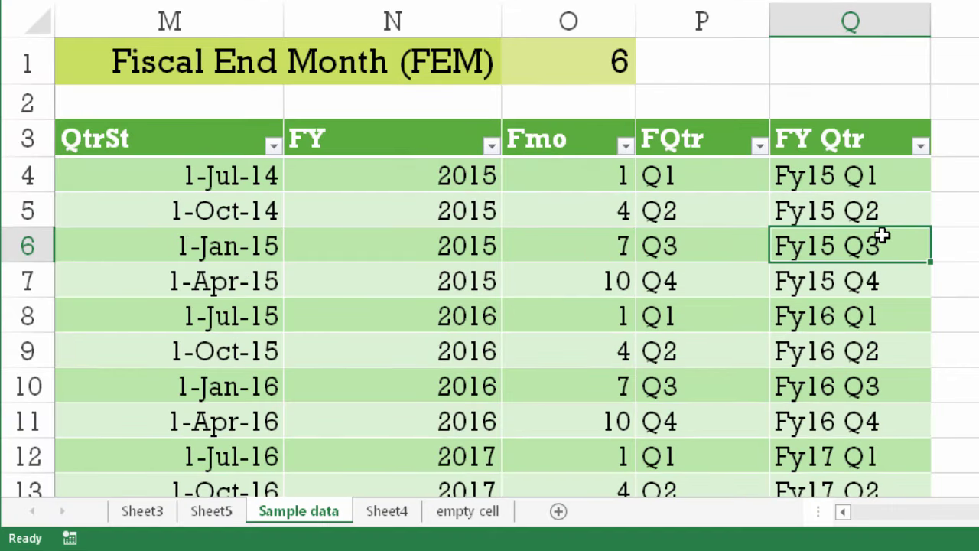
Review the first-row QtrSt, FY, FQtr and Fmo cells of the fiscal lookup table
click(191, 176)
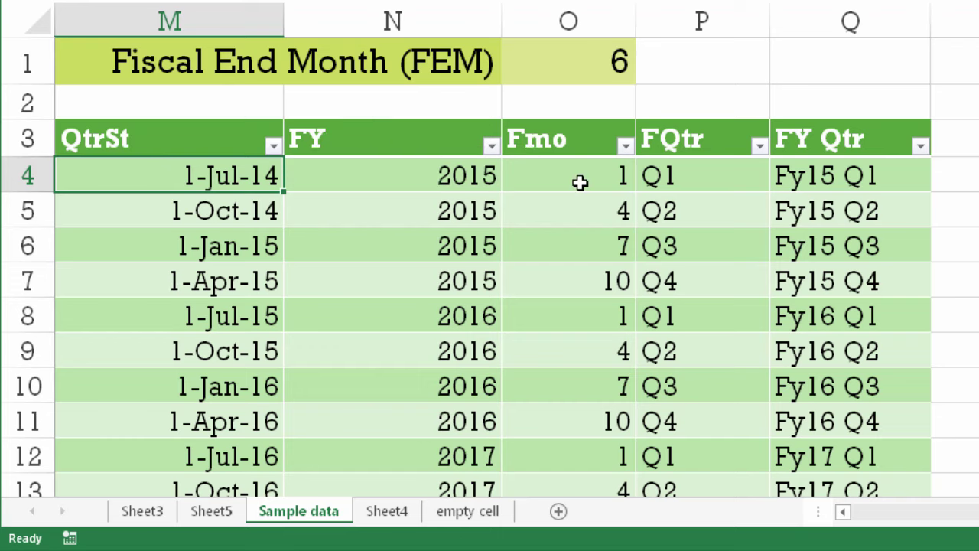
click(377, 175)
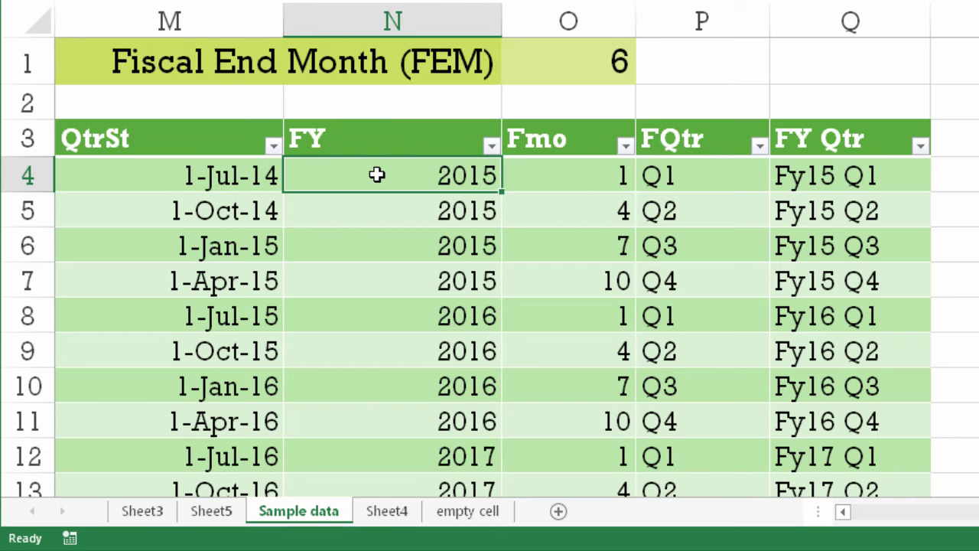
click(695, 175)
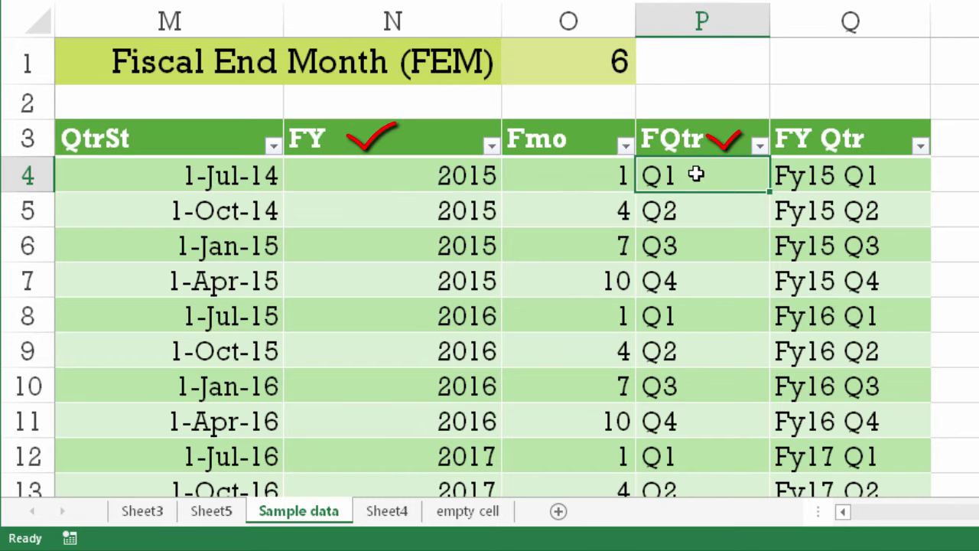
click(585, 179)
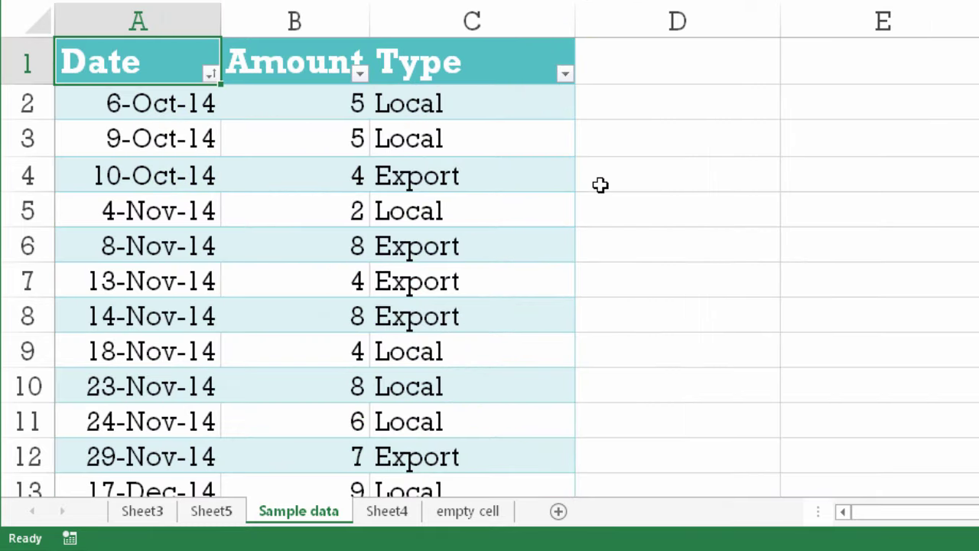
Insert three columns headed F Yr, F Qtr and F Mo between Date and Amount in the data table
right_click(268, 30)
click(337, 185)
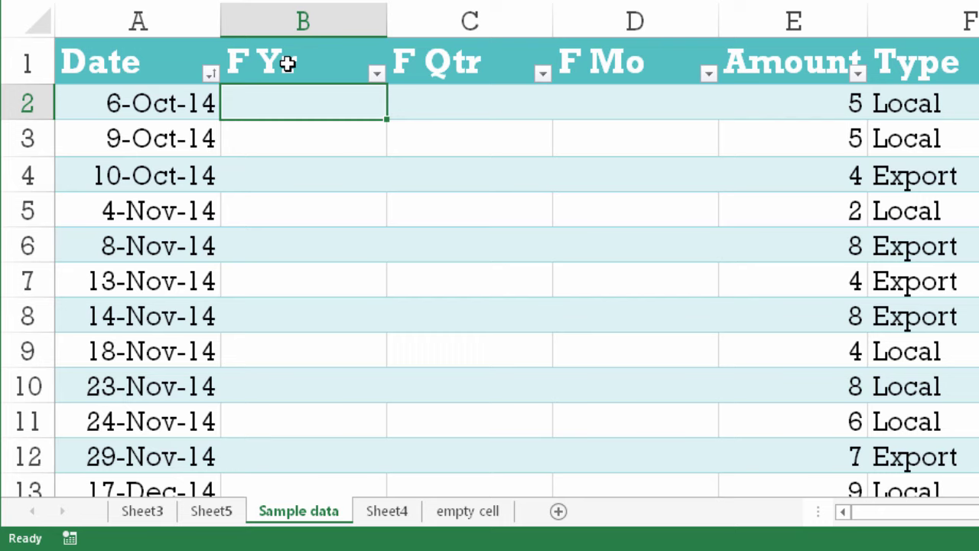
text(=vlookup()
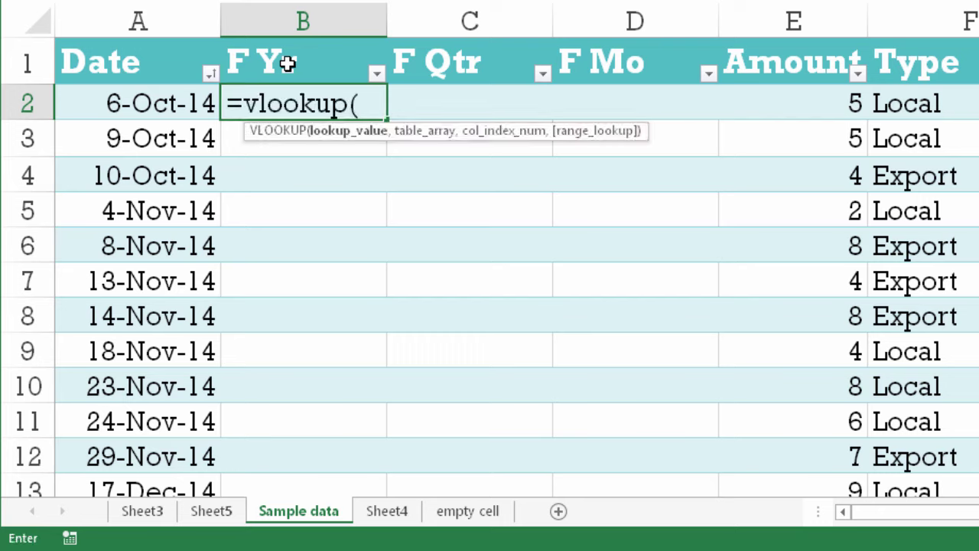
key(Left)
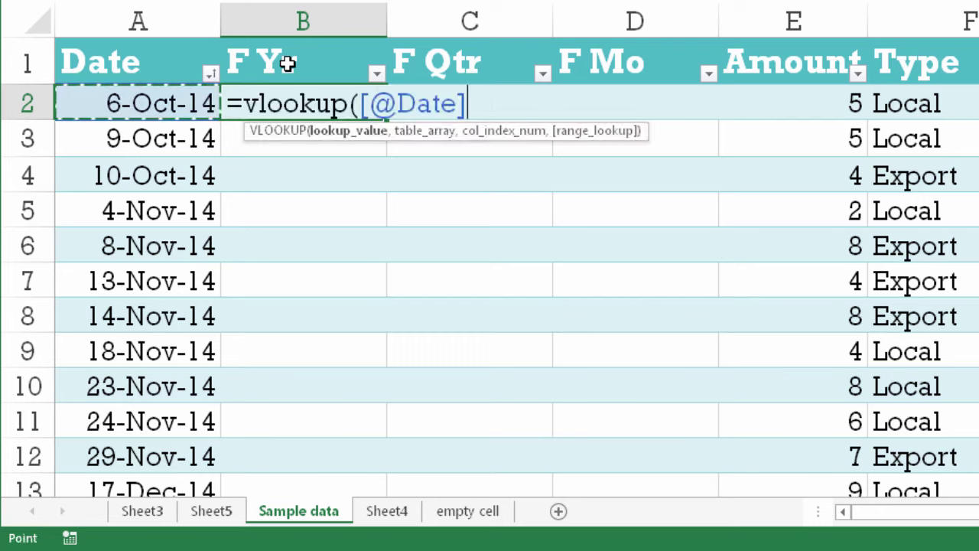
text(,)
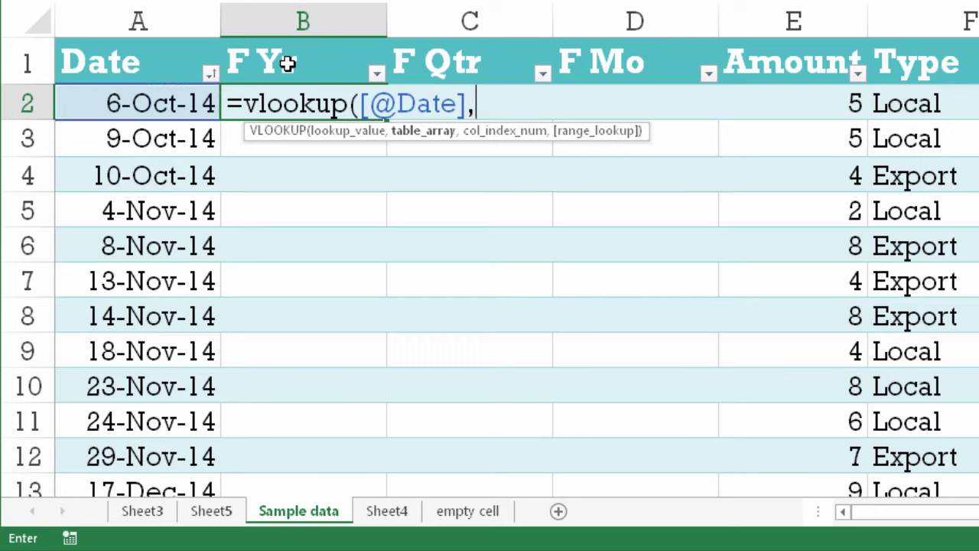
text(fis)
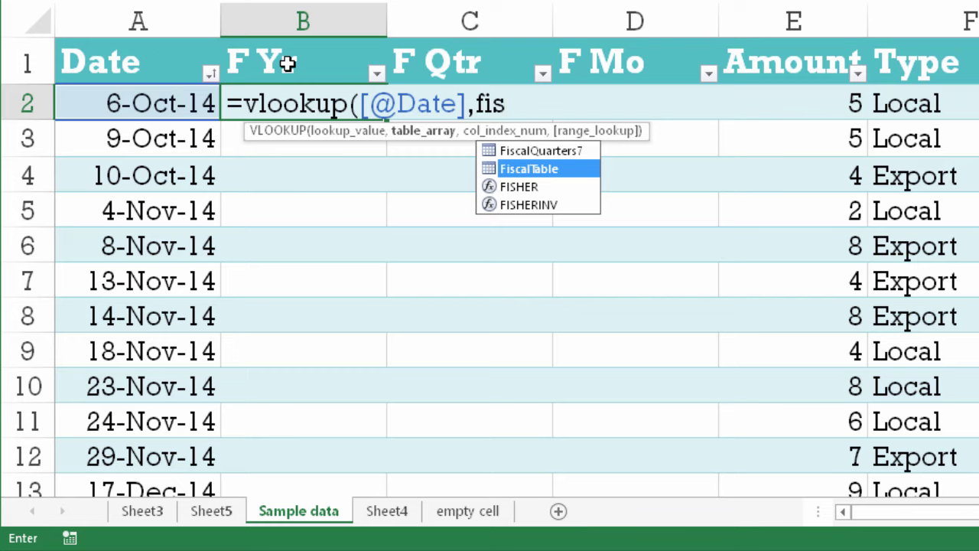
key(Tab)
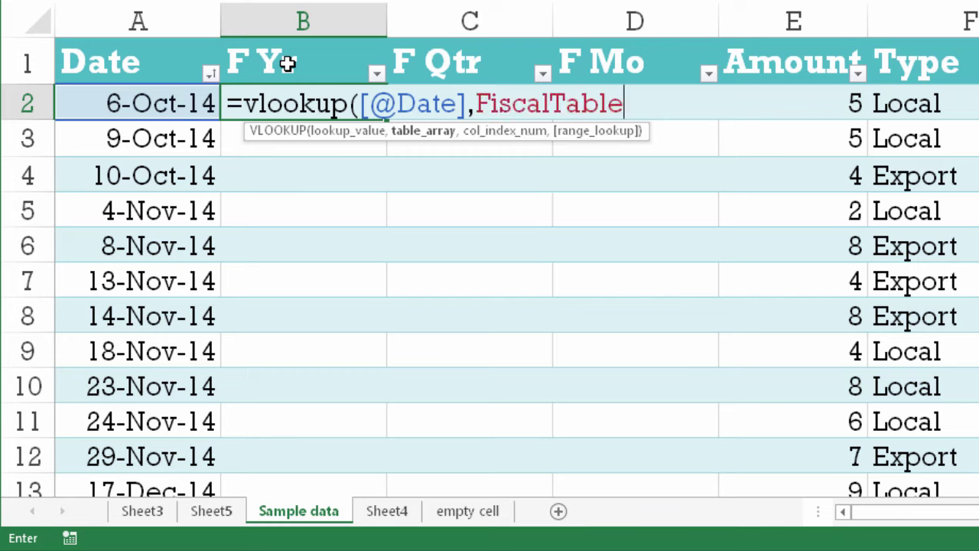
text(,)
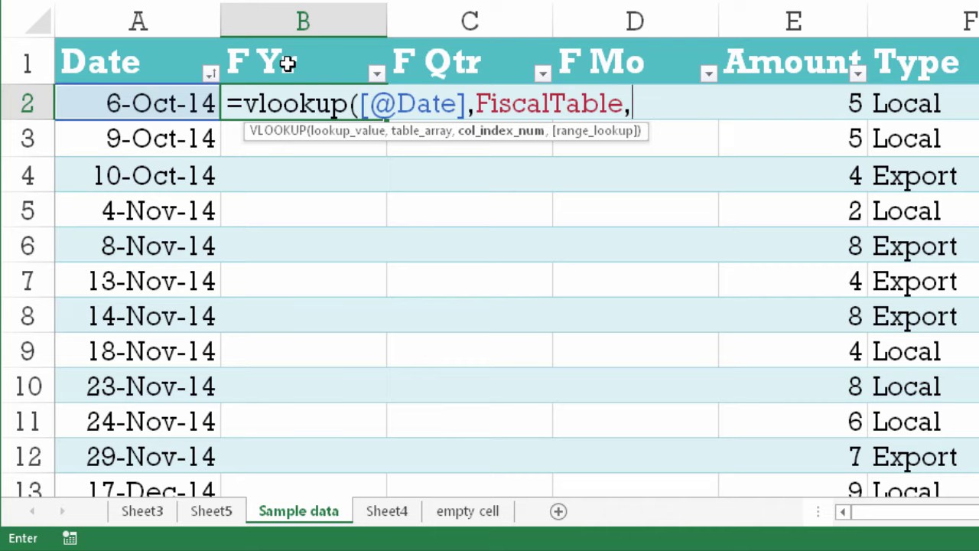
text(2,)
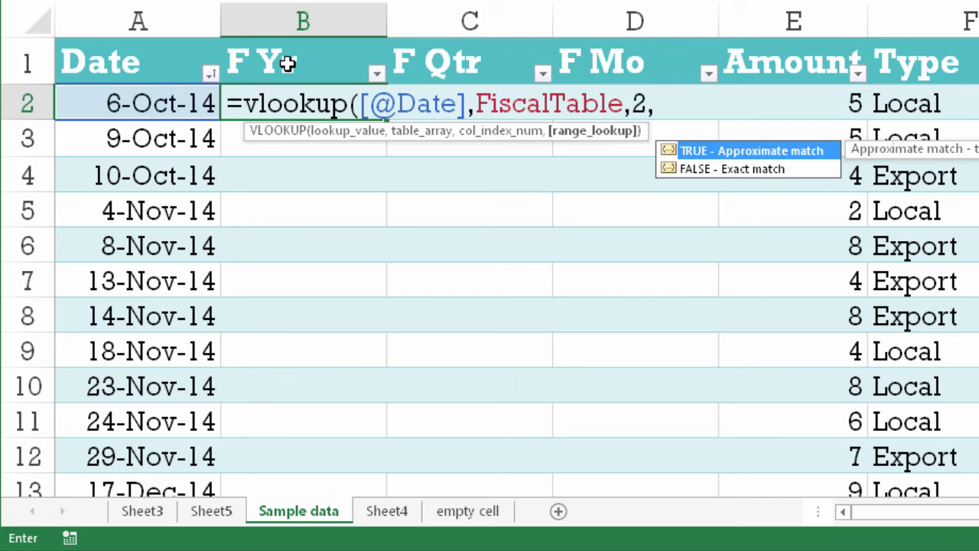
text(1))
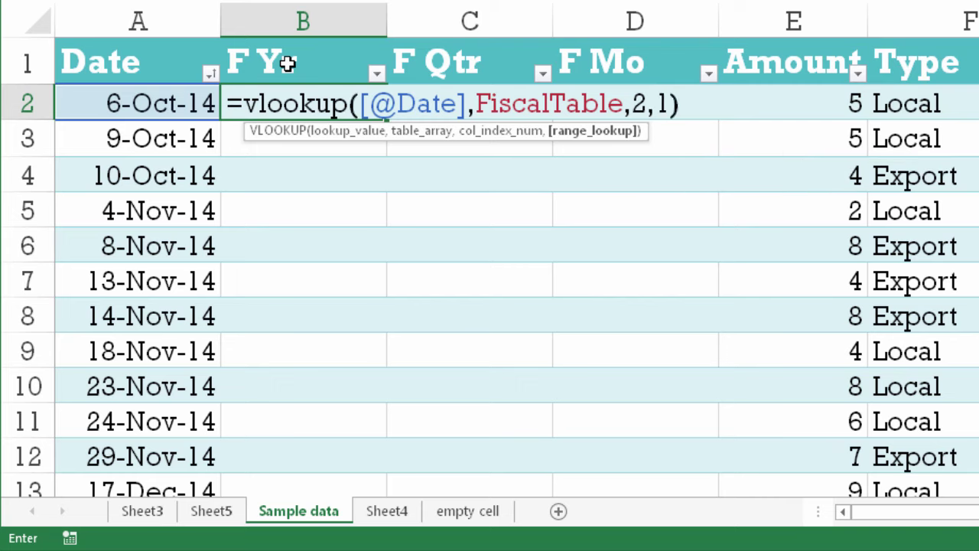
key(Return)
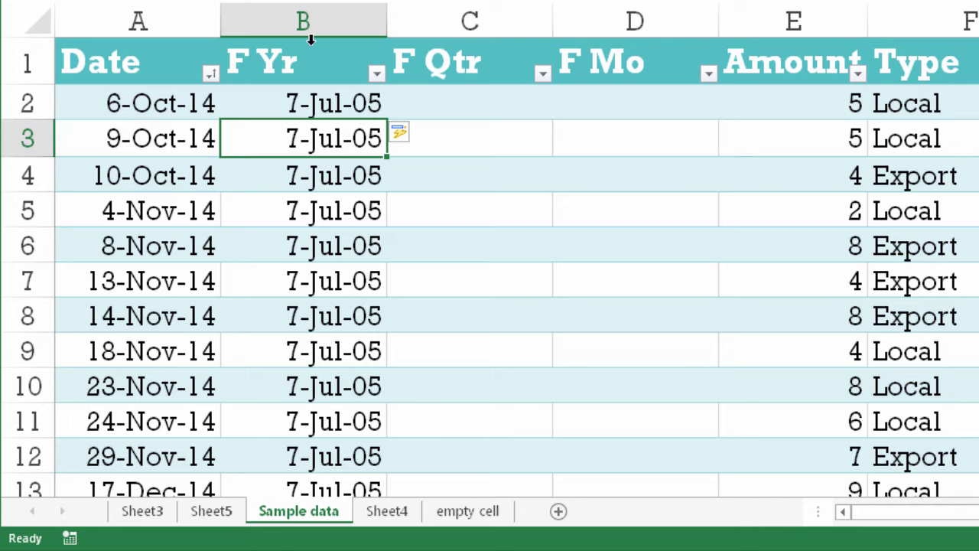
Apply the General number format to the F Yr, F Qtr and F Mo columns of the data table
drag(308, 39, 599, 57)
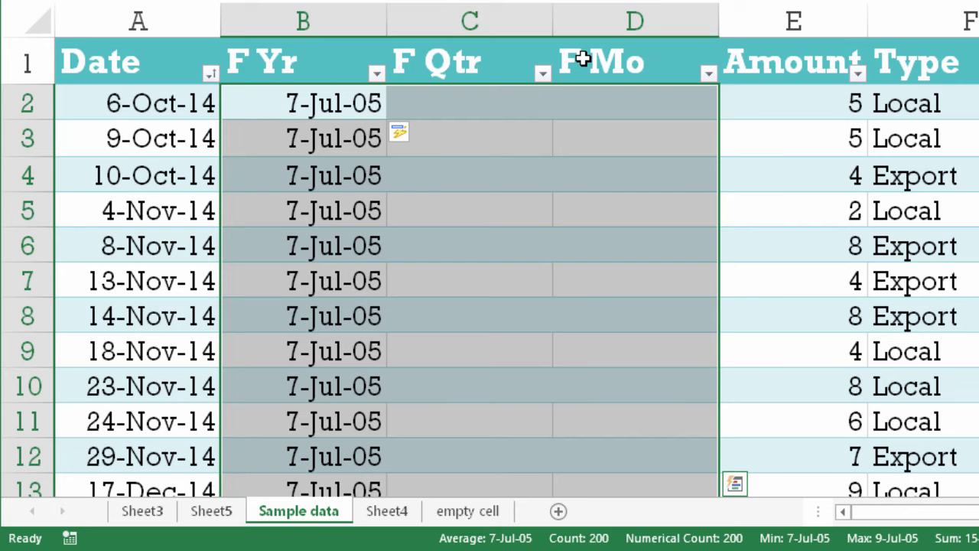
key(ctrl+1)
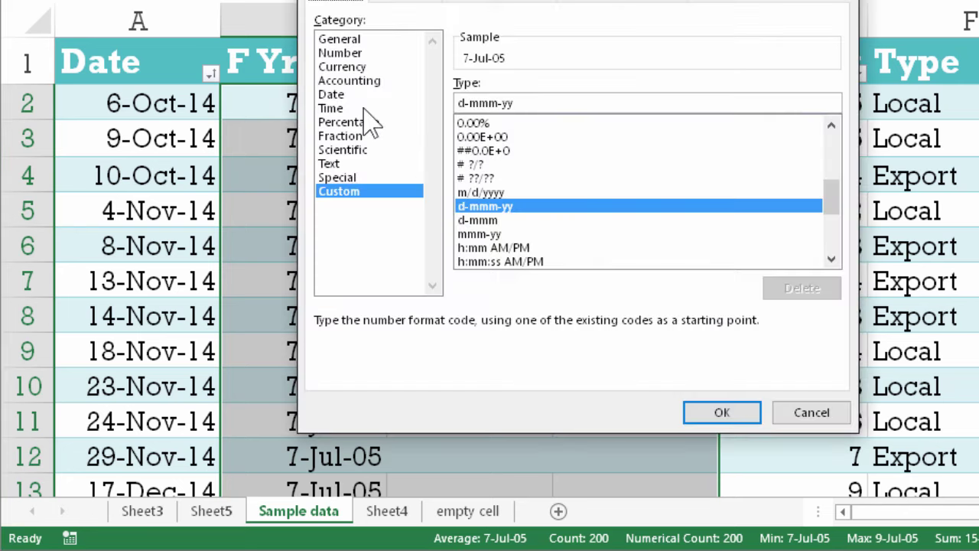
click(357, 38)
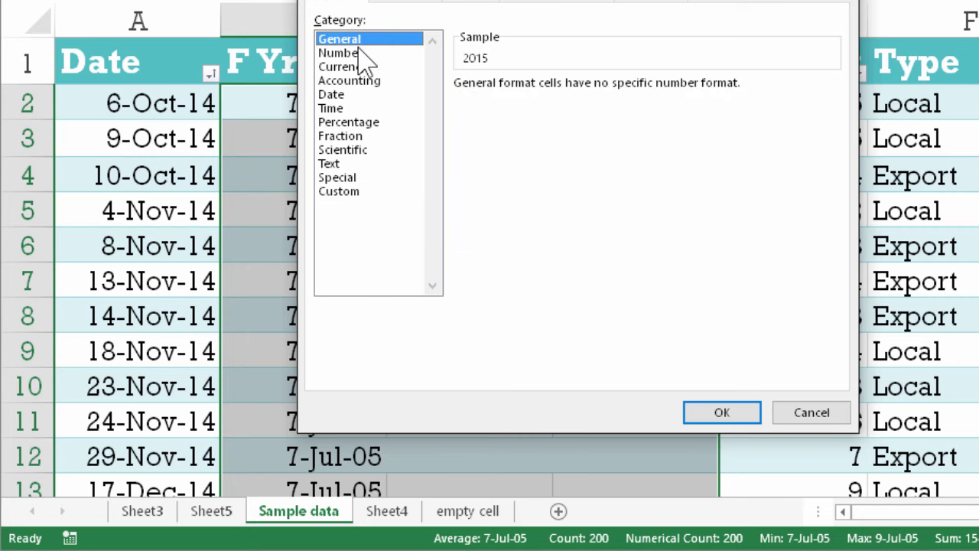
click(716, 417)
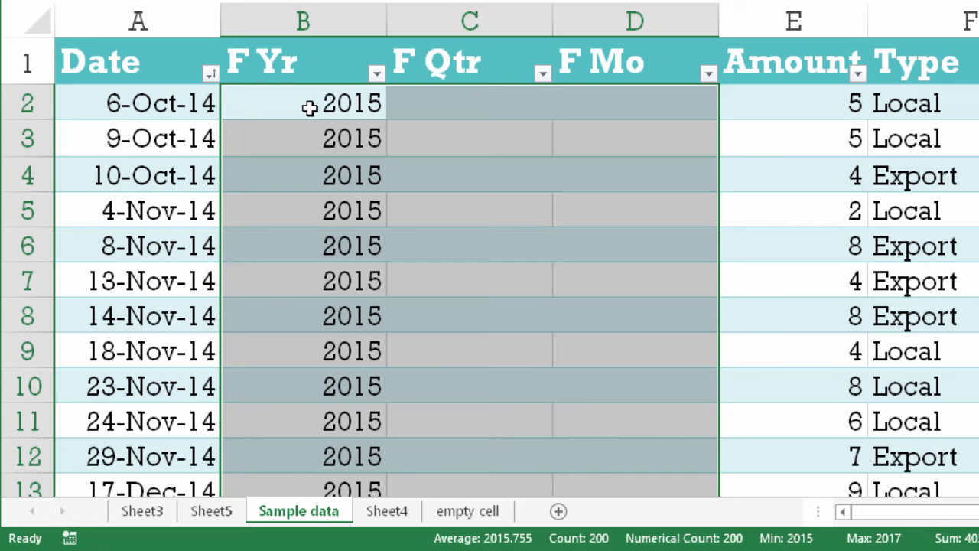
click(468, 110)
text(=vlookup()
key(Left)
key(Left)
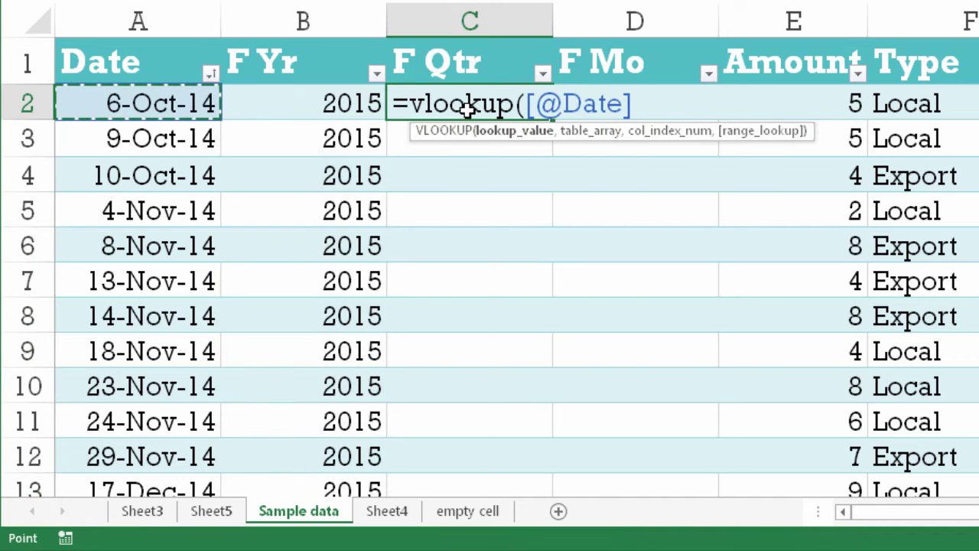
text(,FiscalTable,)
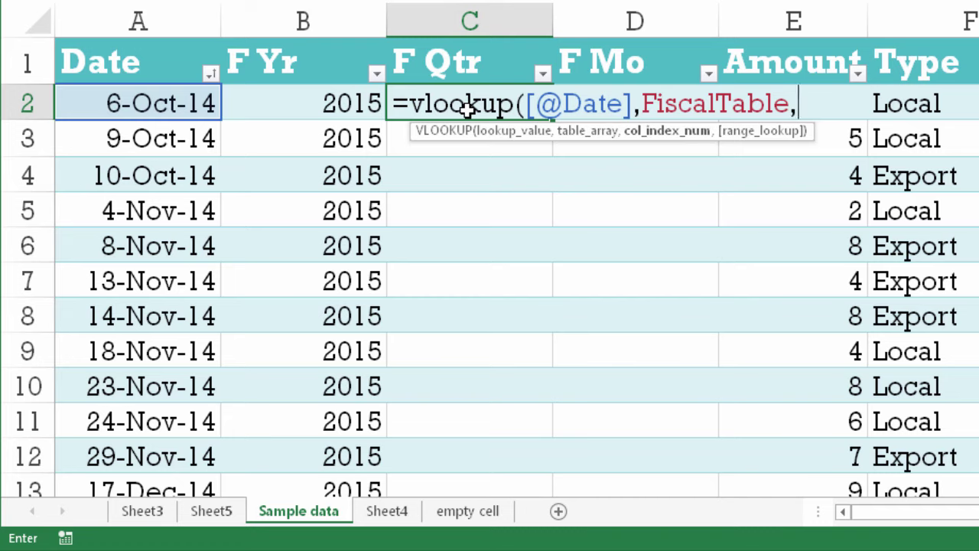
text(4,1))
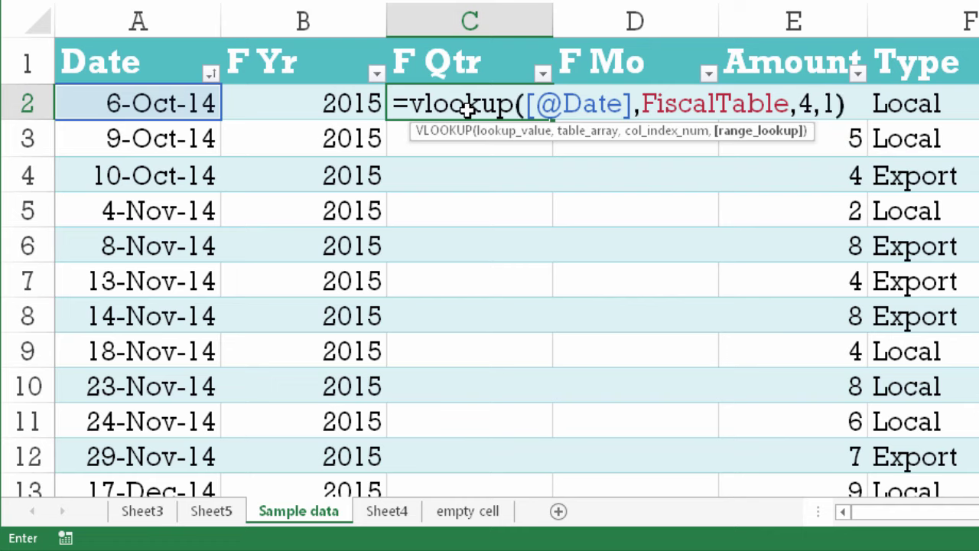
key(Return)
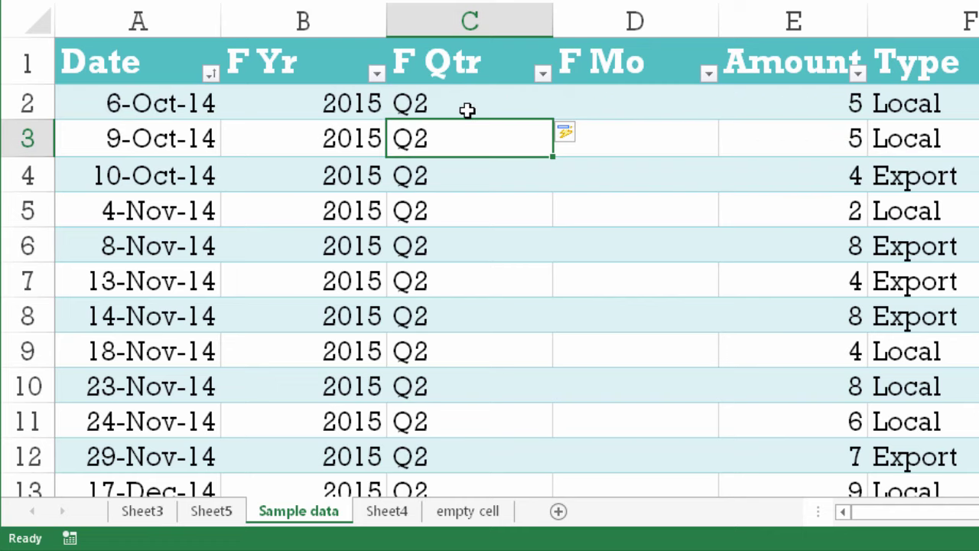
Fill the F Mo column with the formula =MOD(MONTH([Date])-FEM-1,12)+1, adapted from the lookup table's QtrSt version, starting in D2
key(Up)
key(Right)
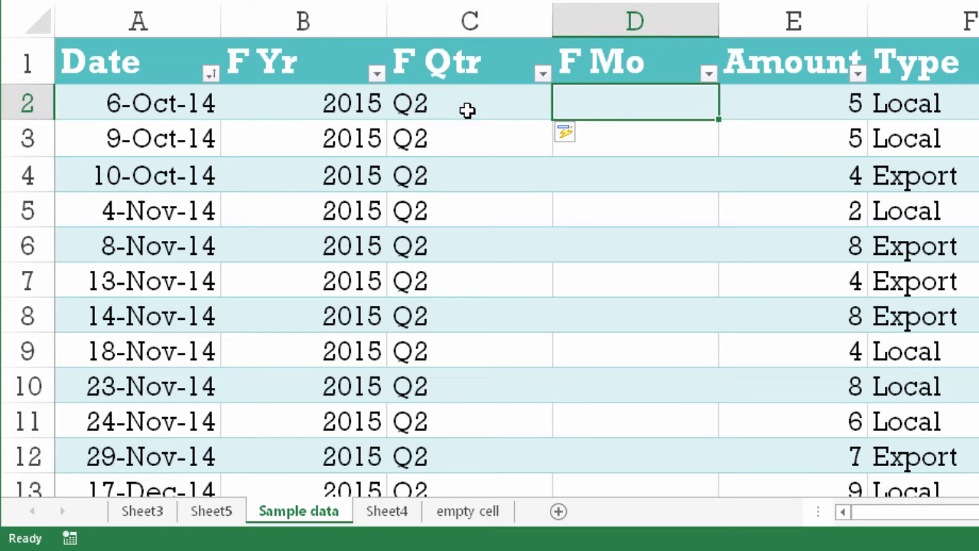
key(F2)
text(=MOD(MONTH([QtrSt])-FEM-1,12)+1)
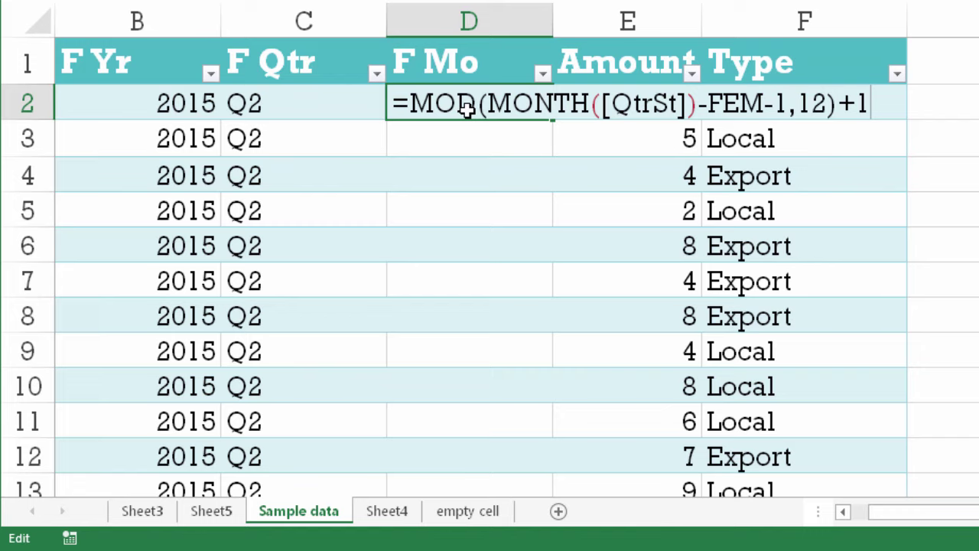
drag(684, 106, 613, 106)
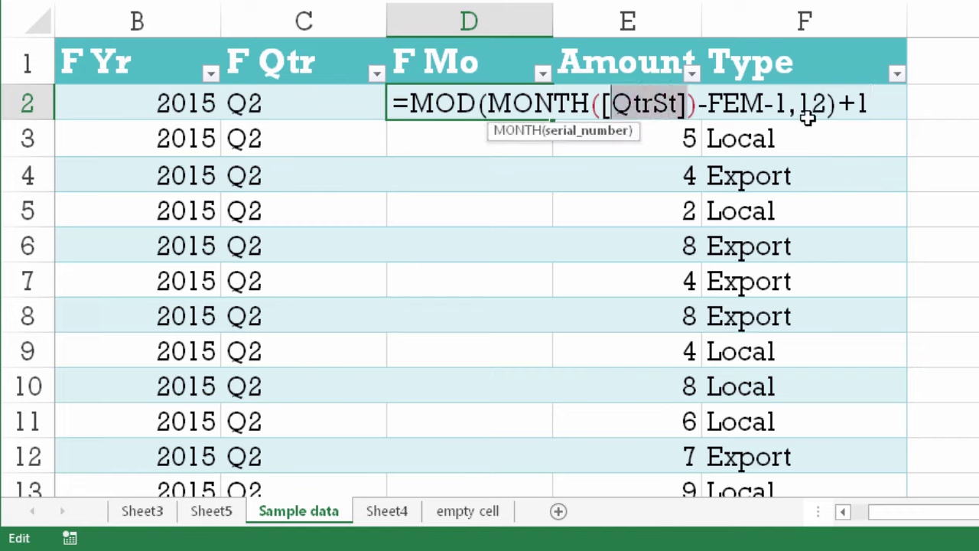
key(BackSpace)
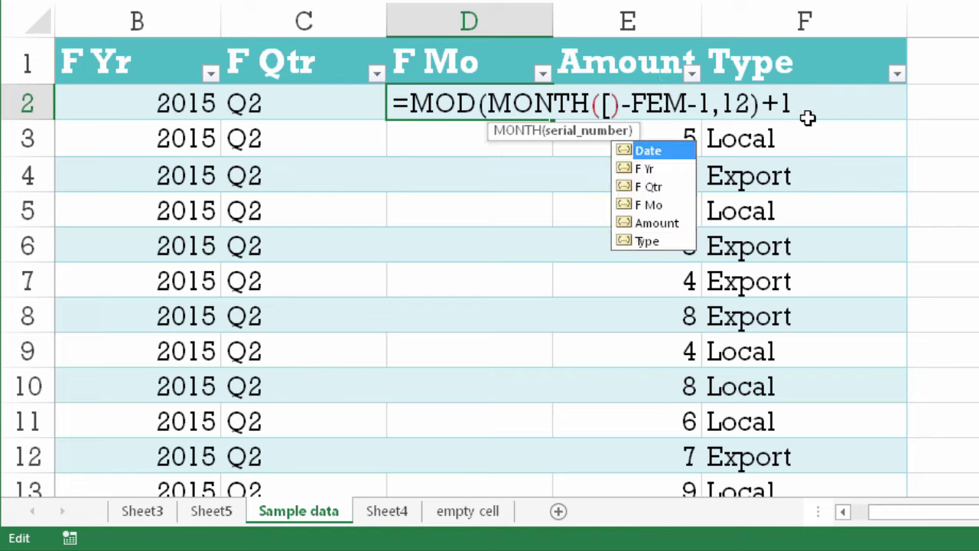
key(Tab)
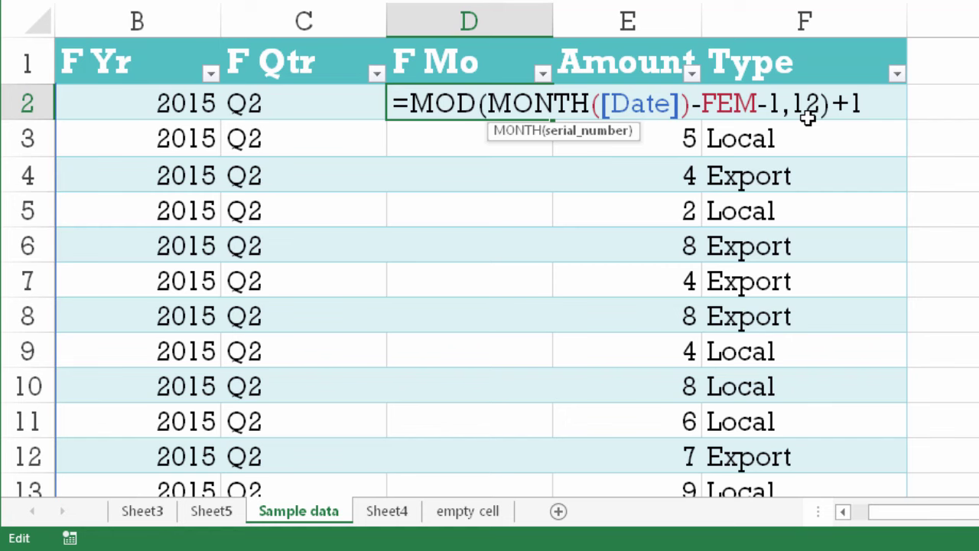
key(Return)
Build a PivotTable from the data table with F Yr, F Qtr and F Mo as row fields and Sum of Amount as values
key(ctrl+Home)
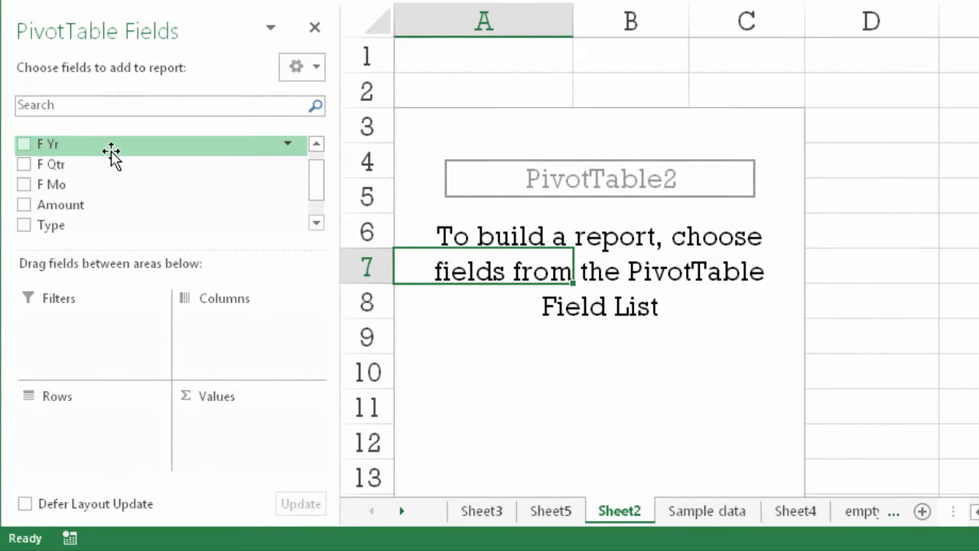
drag(110, 153, 88, 447)
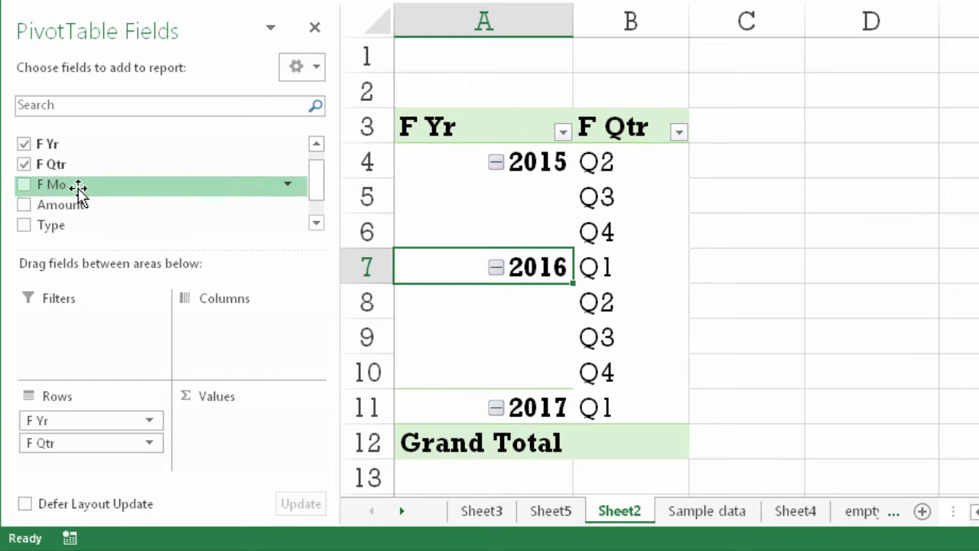
drag(82, 192, 111, 466)
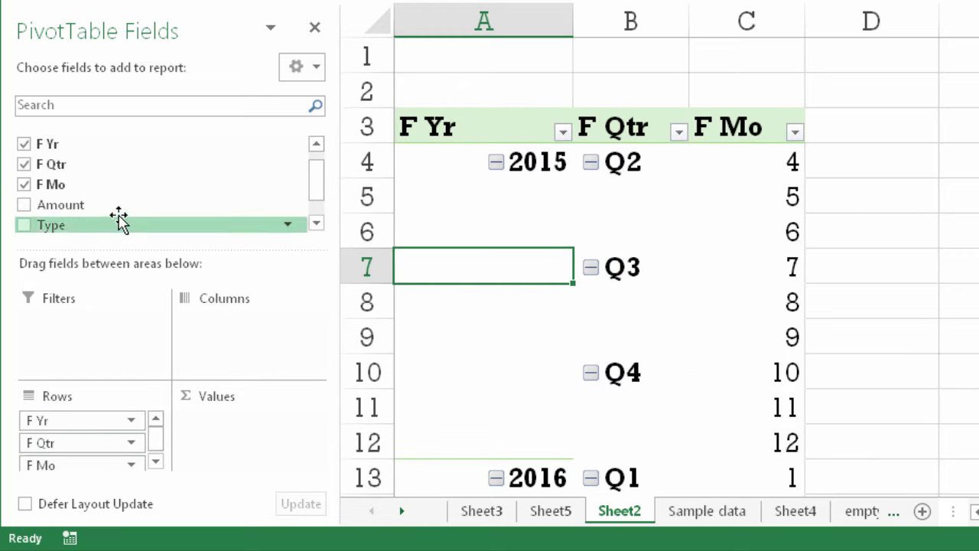
drag(104, 217, 253, 417)
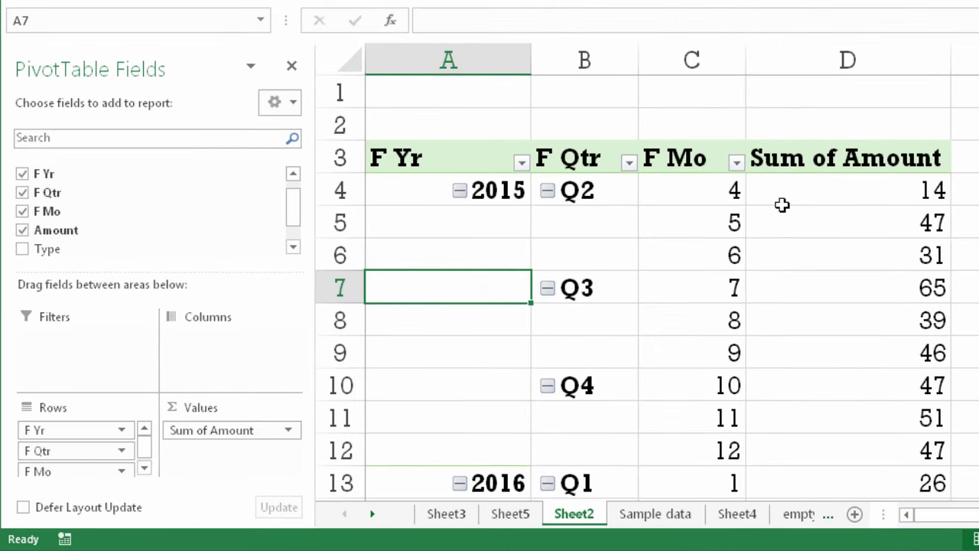
mouse_move(871, 358)
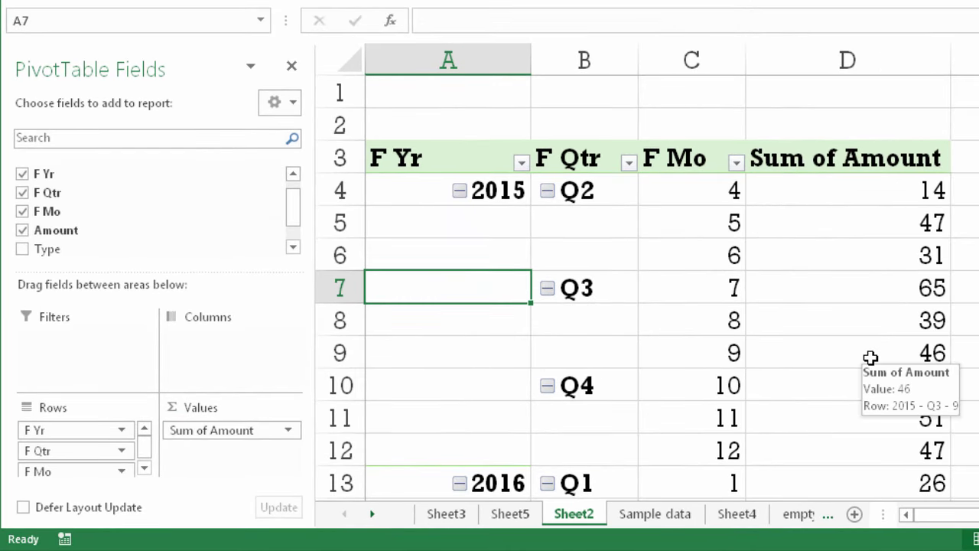